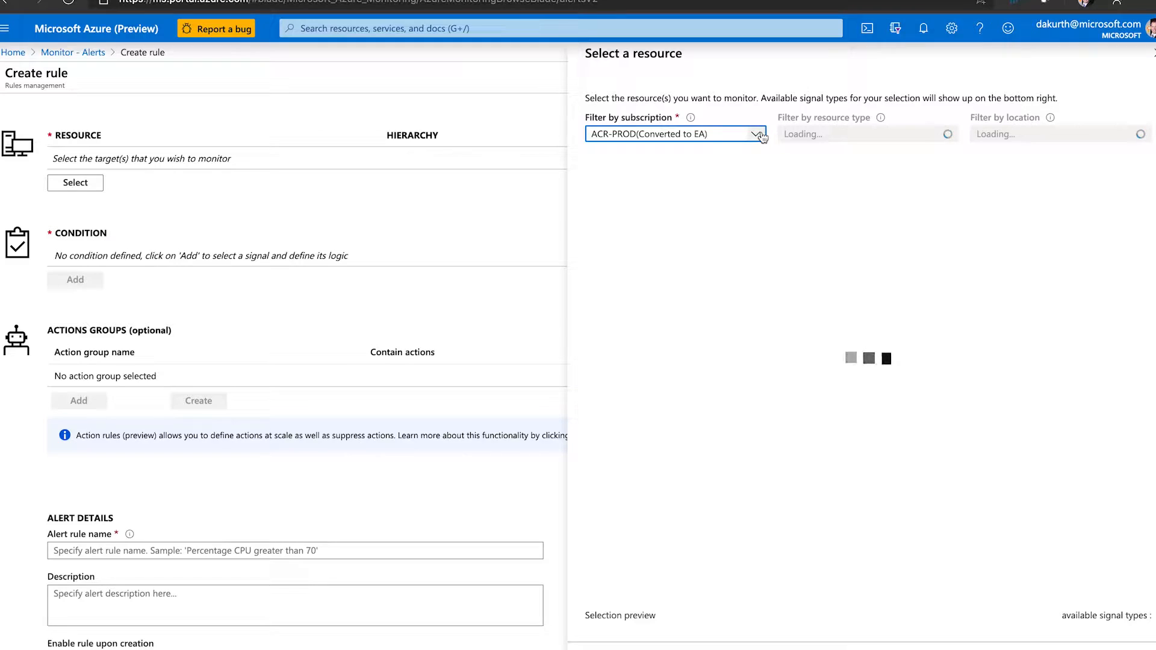
Filter the resource list to the ASC DEMO subscription with all resource types.
{"action": "left_click", "coordinate": [761, 134]}
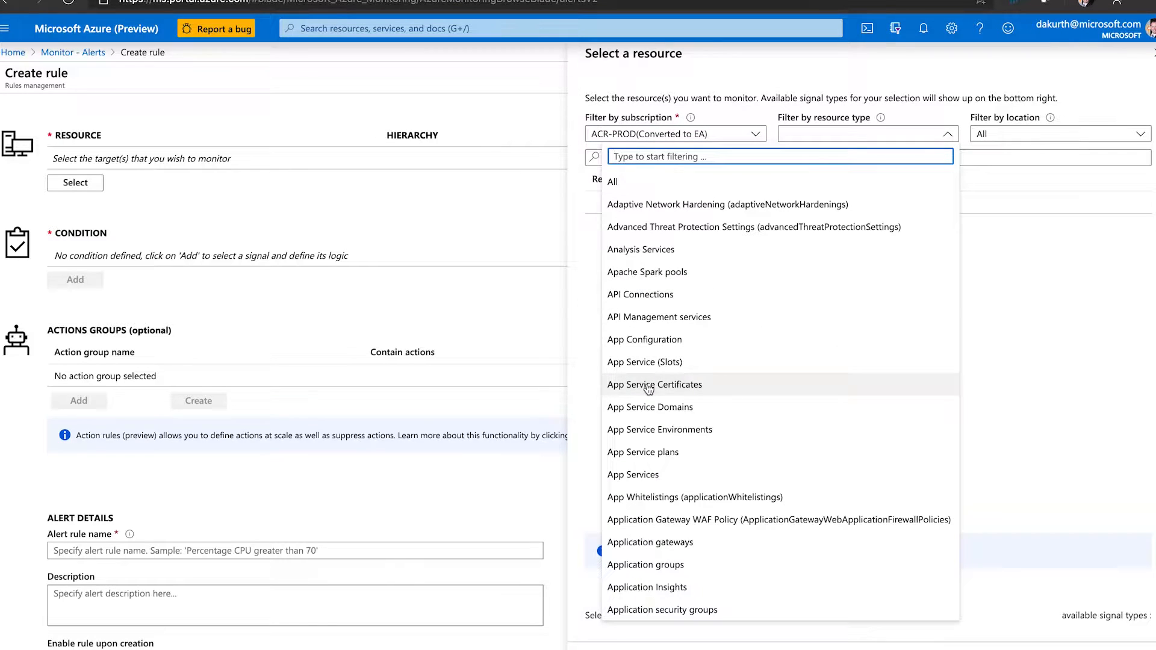
{"action": "scroll", "coordinate": [662, 280], "scroll_direction": "down", "scroll_amount": 12}
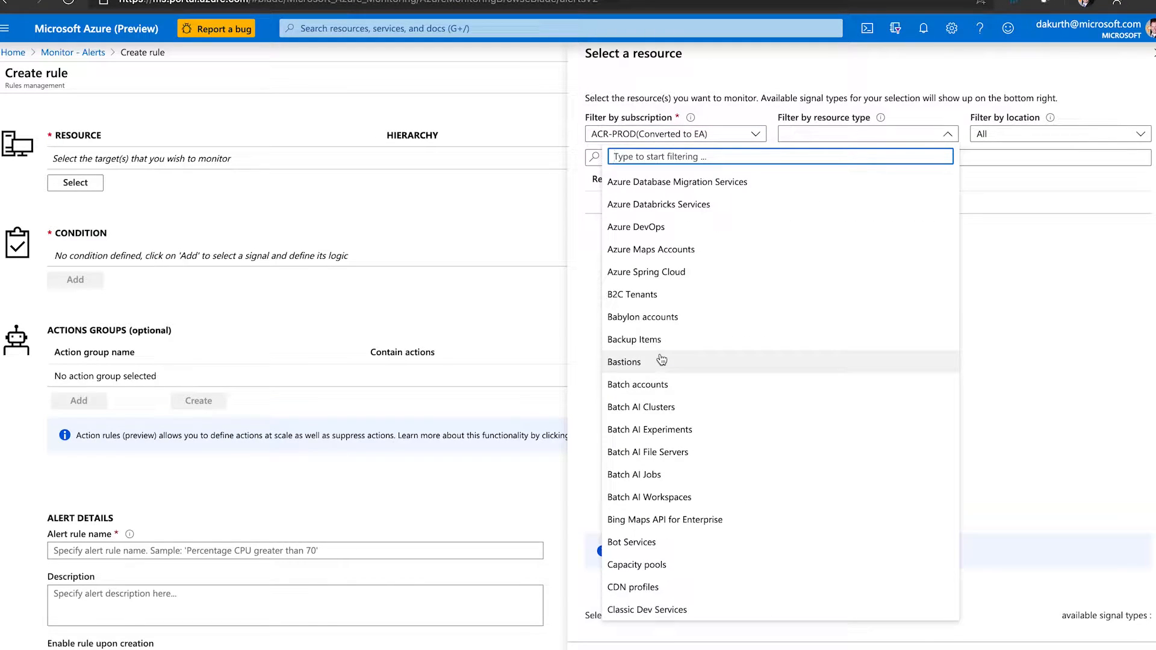
{"action": "scroll", "coordinate": [662, 360], "scroll_direction": "up", "scroll_amount": 11}
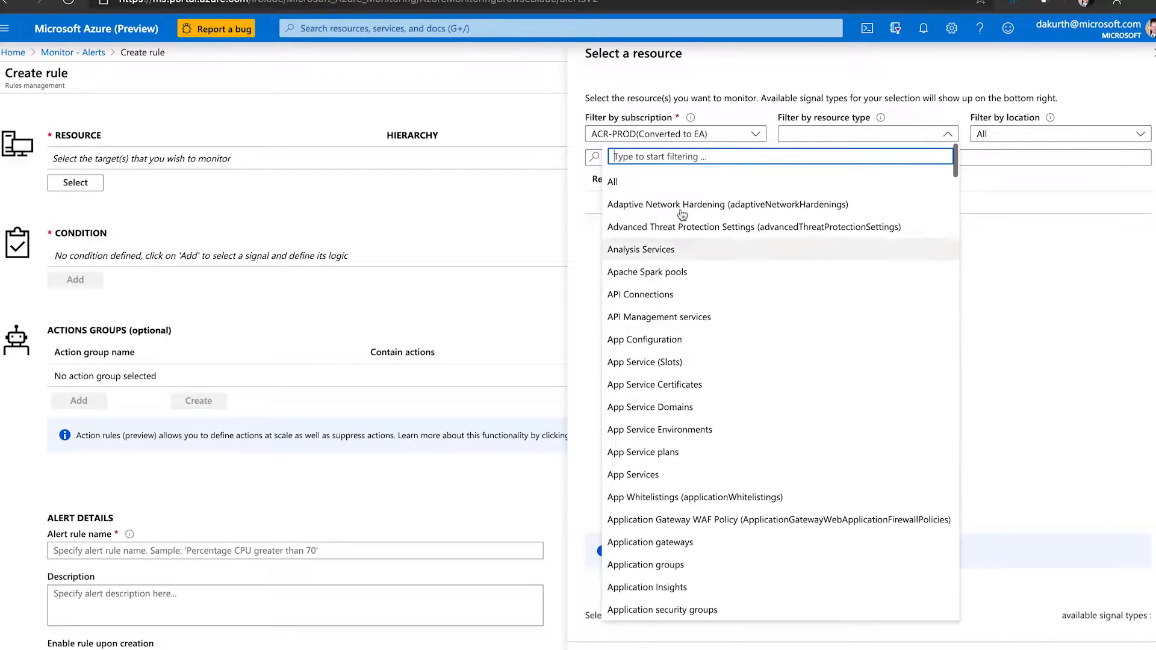
{"action": "left_click", "coordinate": [710, 138]}
{"action": "scroll", "coordinate": [657, 354], "scroll_direction": "down", "scroll_amount": 1}
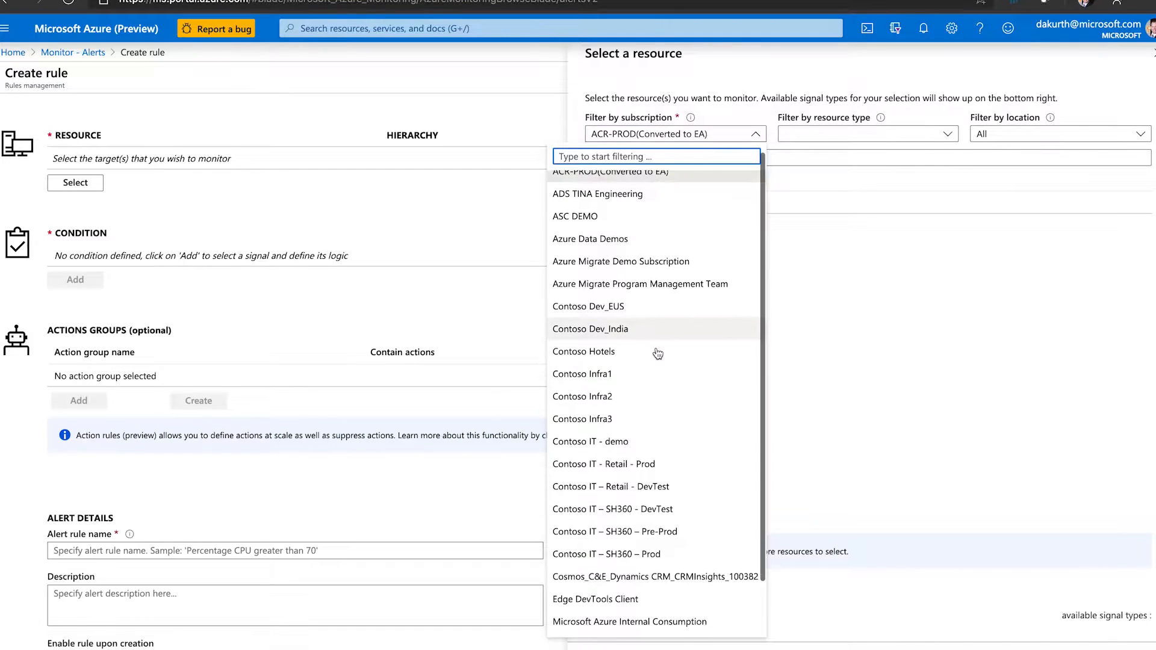
{"action": "left_click", "coordinate": [595, 220]}
{"action": "left_click", "coordinate": [838, 137]}
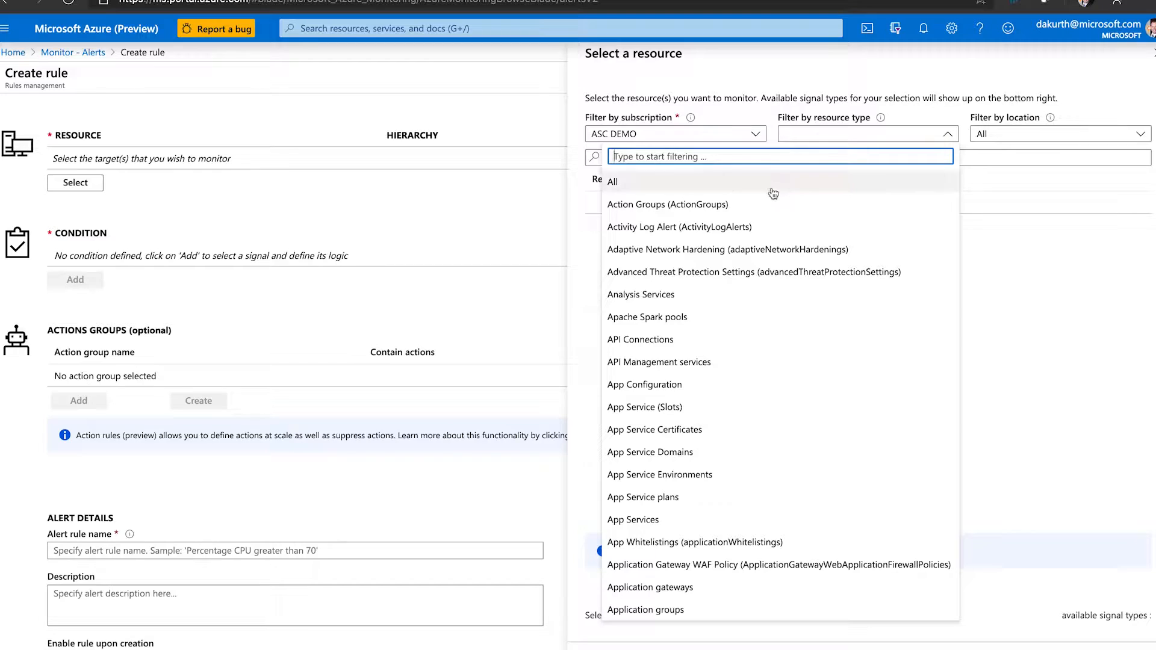
{"action": "left_click", "coordinate": [630, 181]}
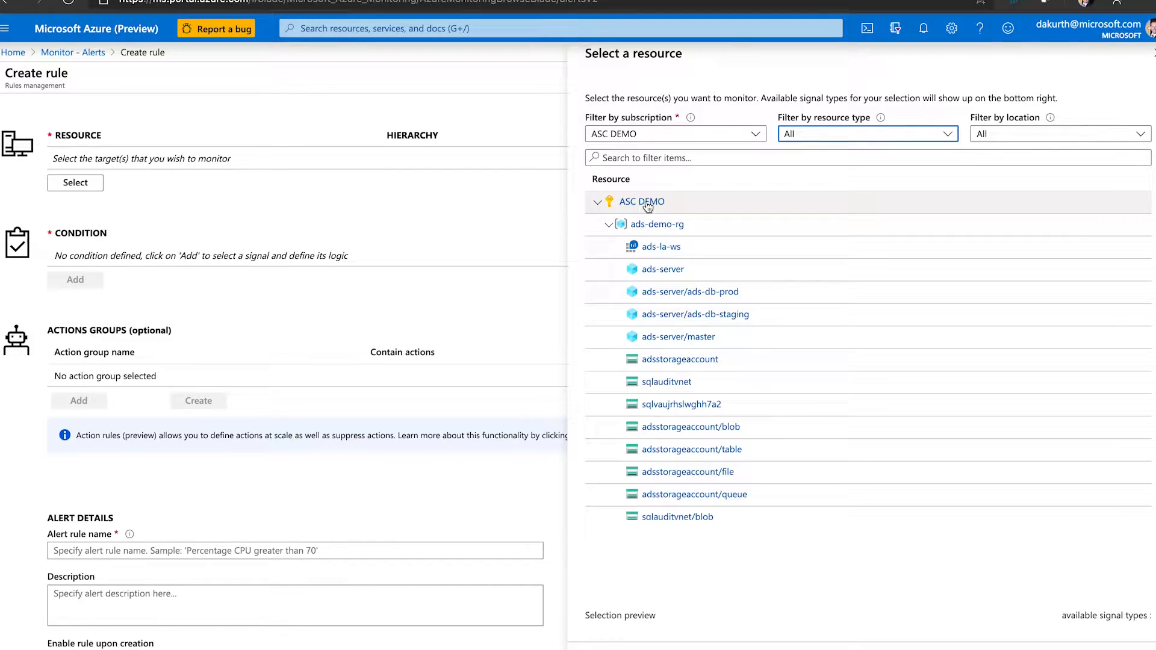
Set the YoafrVM virtual machine in anat_test_rg as the alert rule's resource.
{"action": "scroll", "coordinate": [668, 314], "scroll_direction": "down", "scroll_amount": 3}
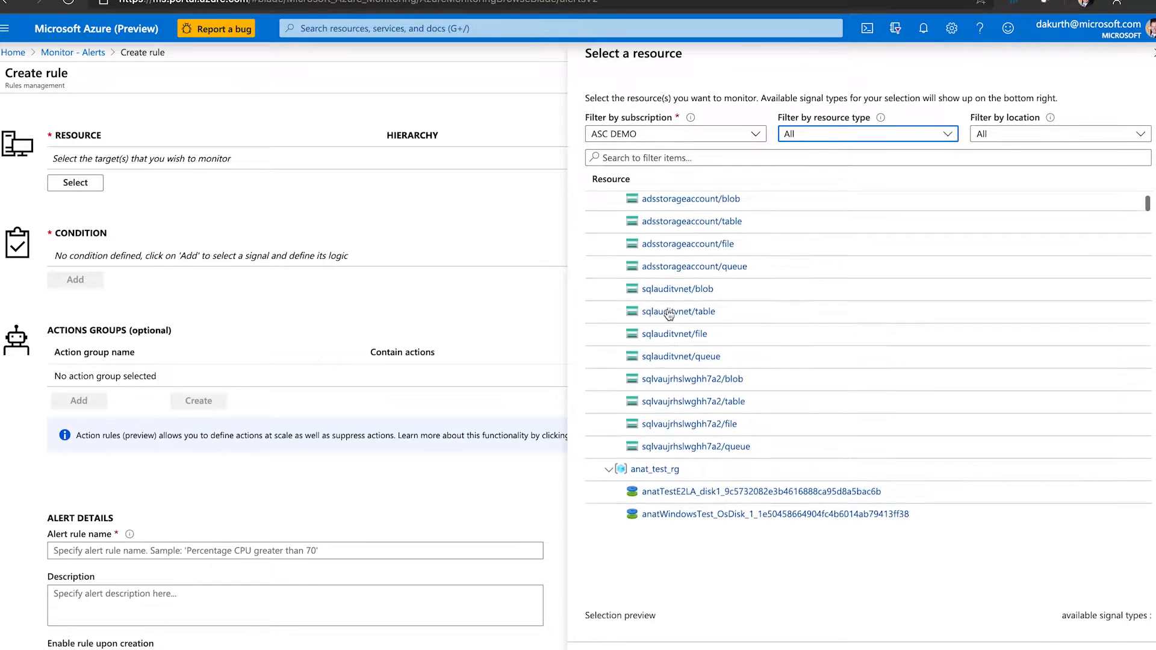
{"action": "scroll", "coordinate": [669, 313], "scroll_direction": "down", "scroll_amount": 5}
{"action": "left_click", "coordinate": [678, 288]}
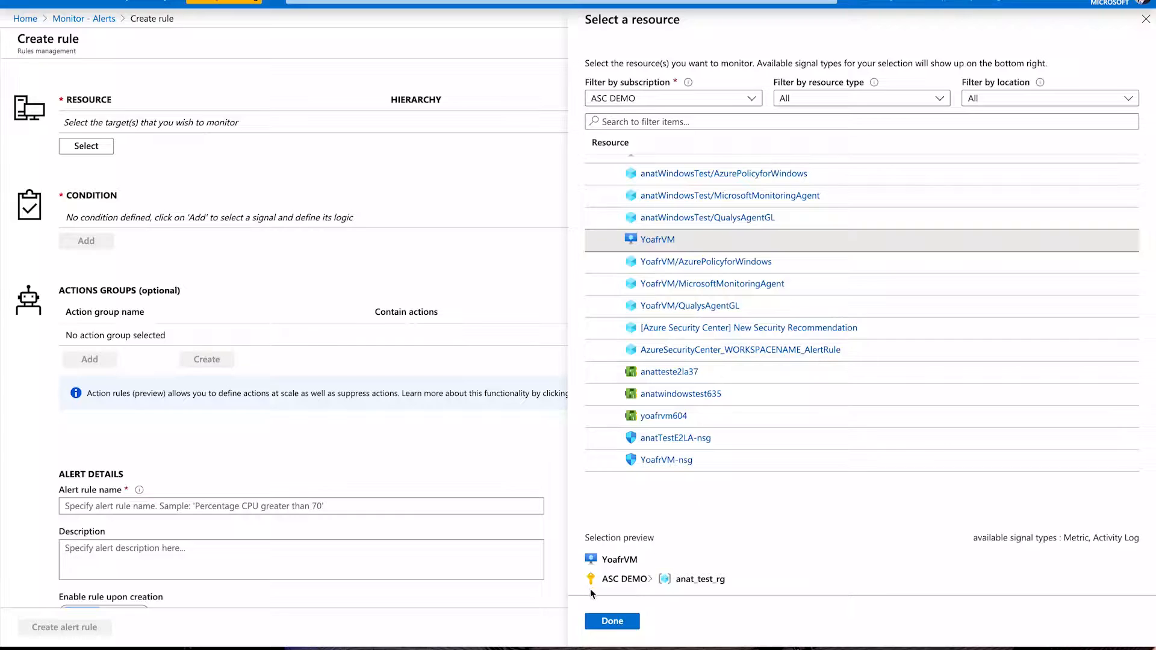
{"action": "left_click", "coordinate": [609, 620]}
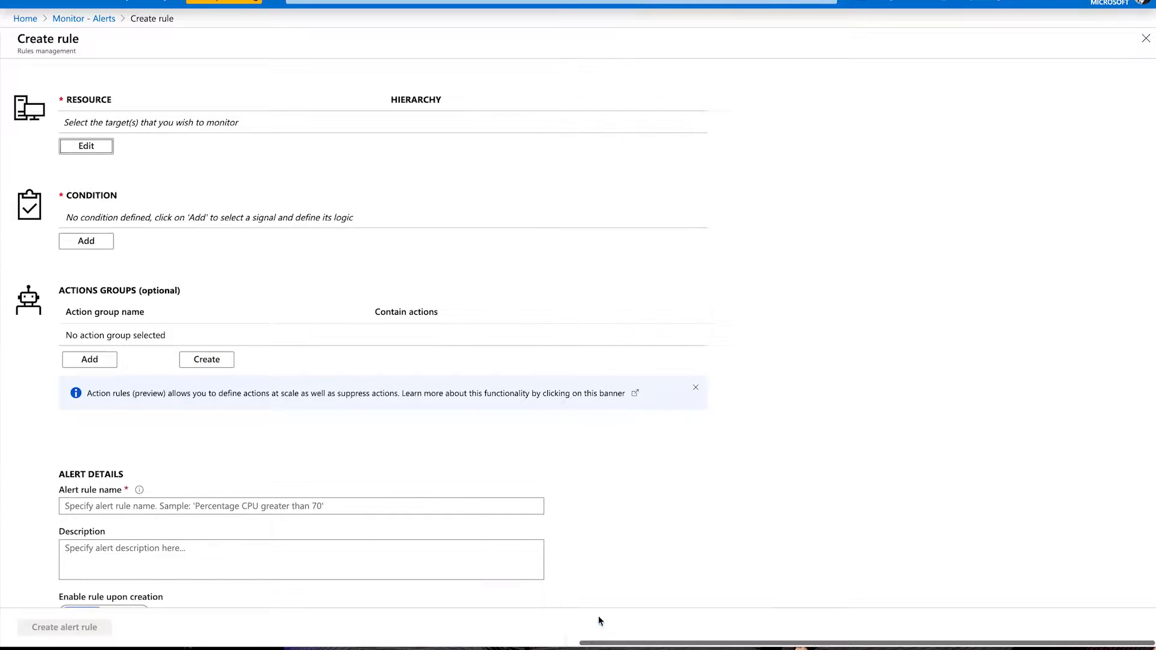
Add a Percentage CPU condition with a static threshold of average greater than 75 %, charted over the last 24 hours.
{"action": "left_click", "coordinate": [98, 246]}
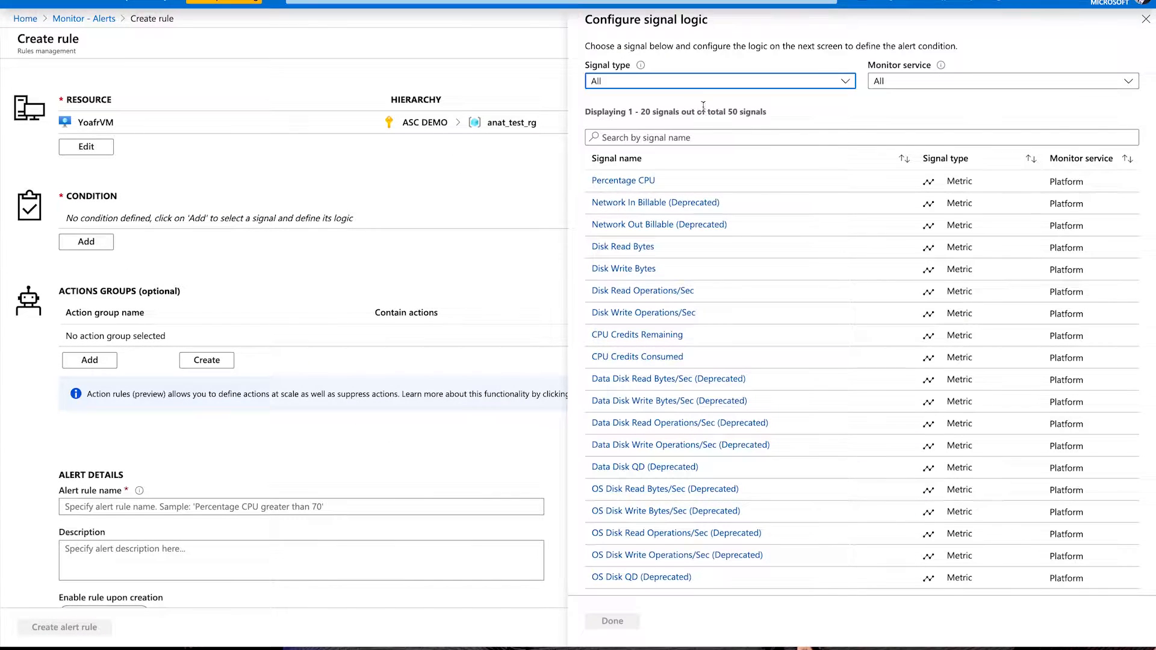
{"action": "left_click", "coordinate": [648, 181]}
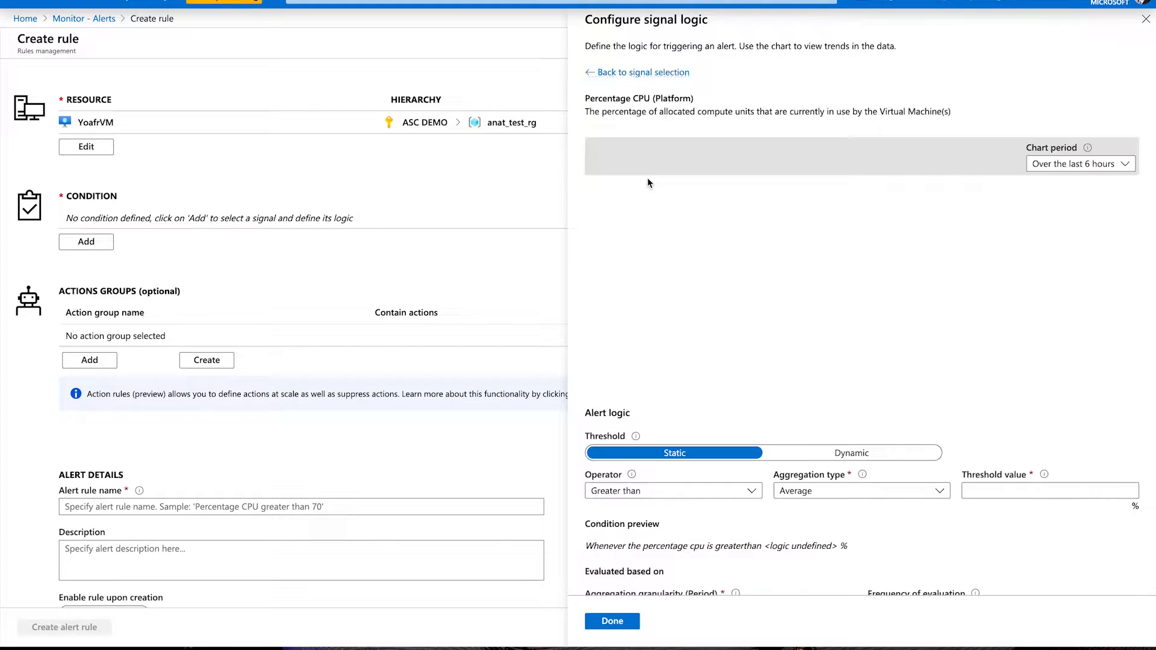
{"action": "left_click", "coordinate": [1109, 168]}
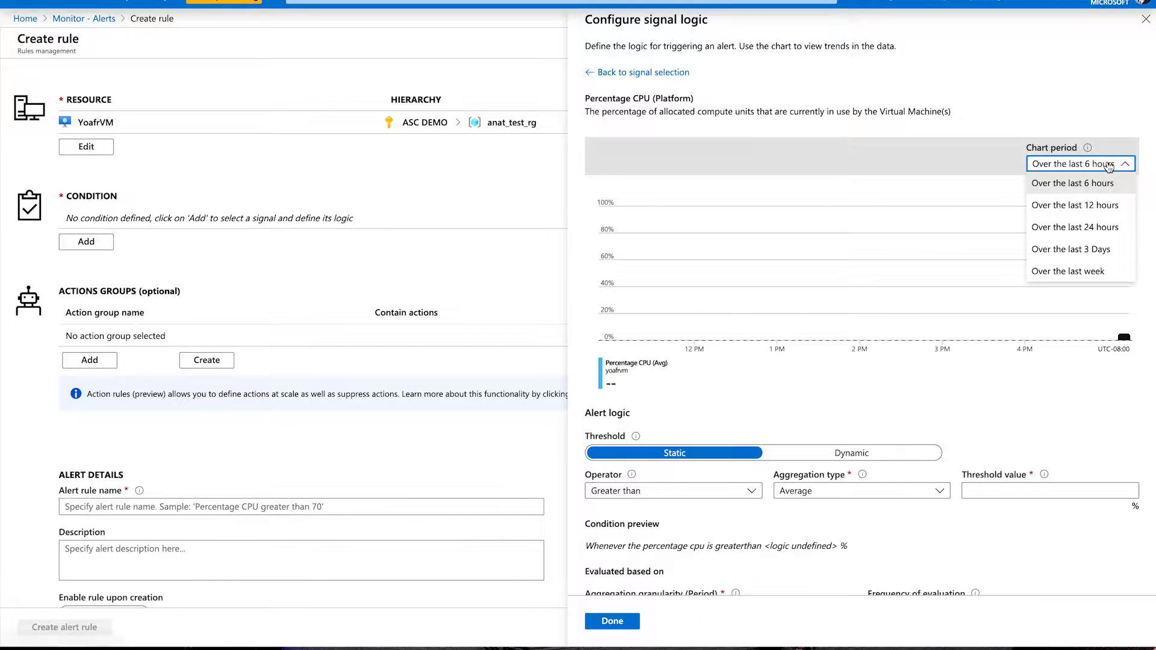
{"action": "left_click", "coordinate": [1100, 227]}
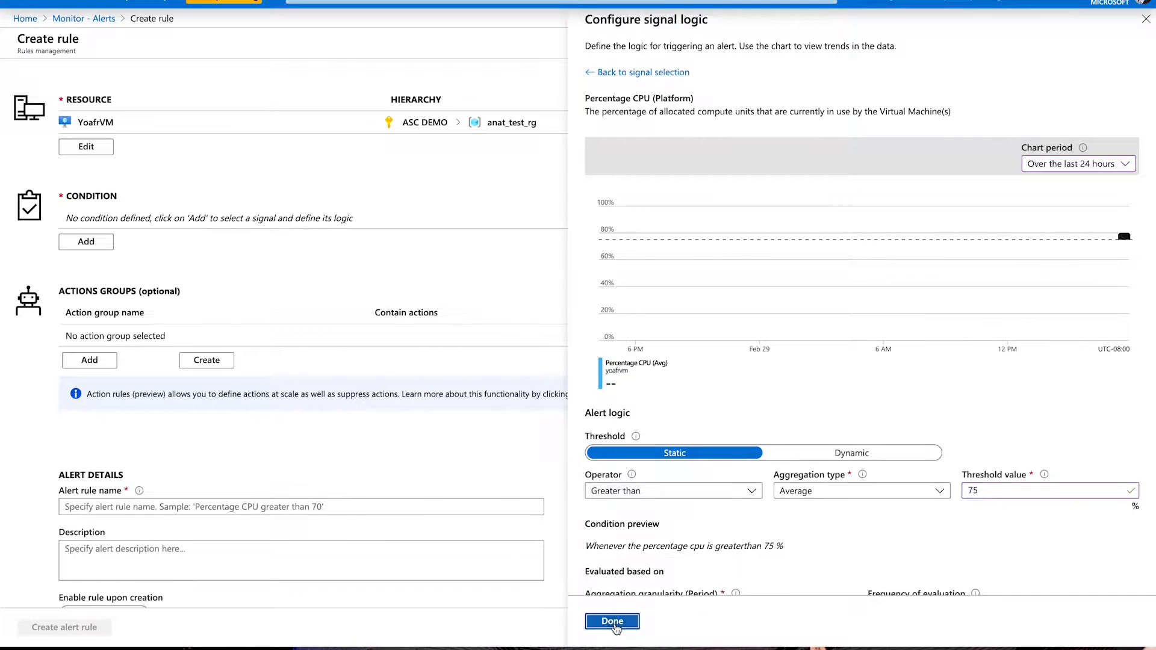
{"action": "left_click", "coordinate": [613, 622]}
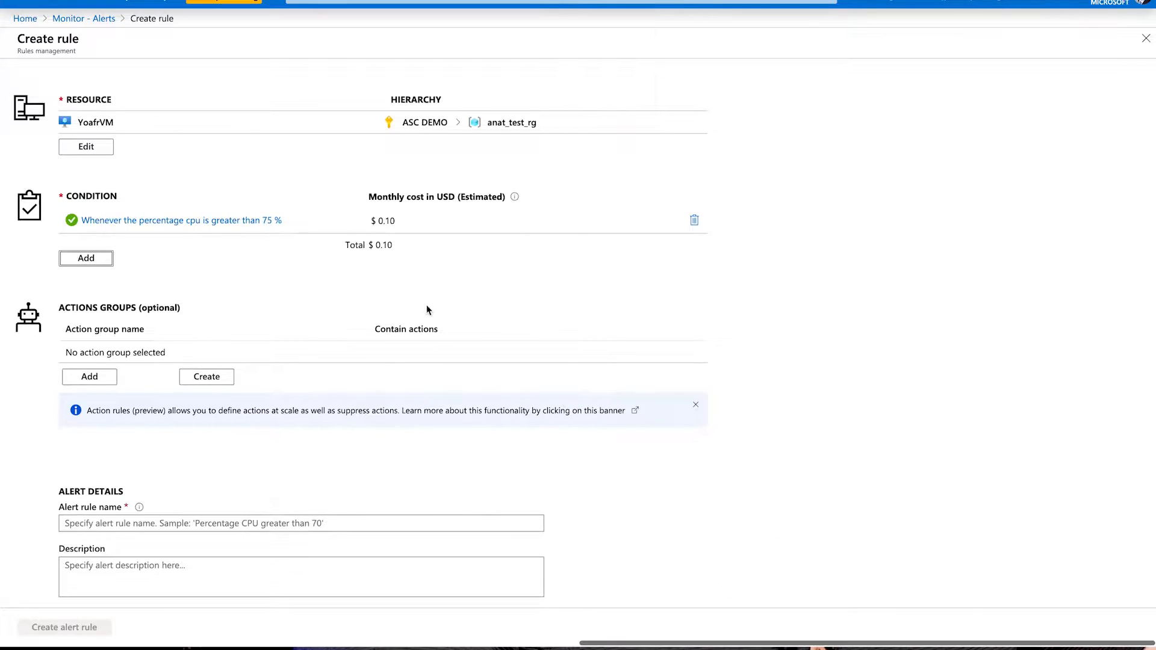
Delete the CPU condition and refilter the rule's resource list to the Microsoft Azure Internal Consumption subscription with all resource types.
{"action": "left_click", "coordinate": [694, 222]}
{"action": "left_click", "coordinate": [86, 146]}
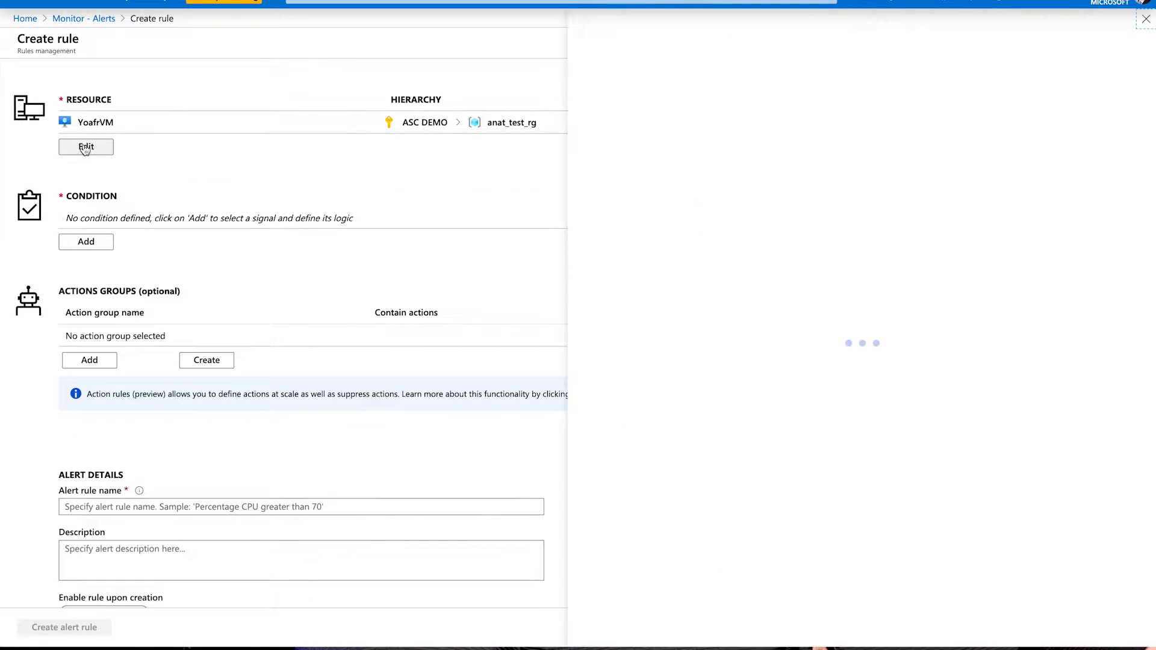
{"action": "left_click", "coordinate": [666, 100]}
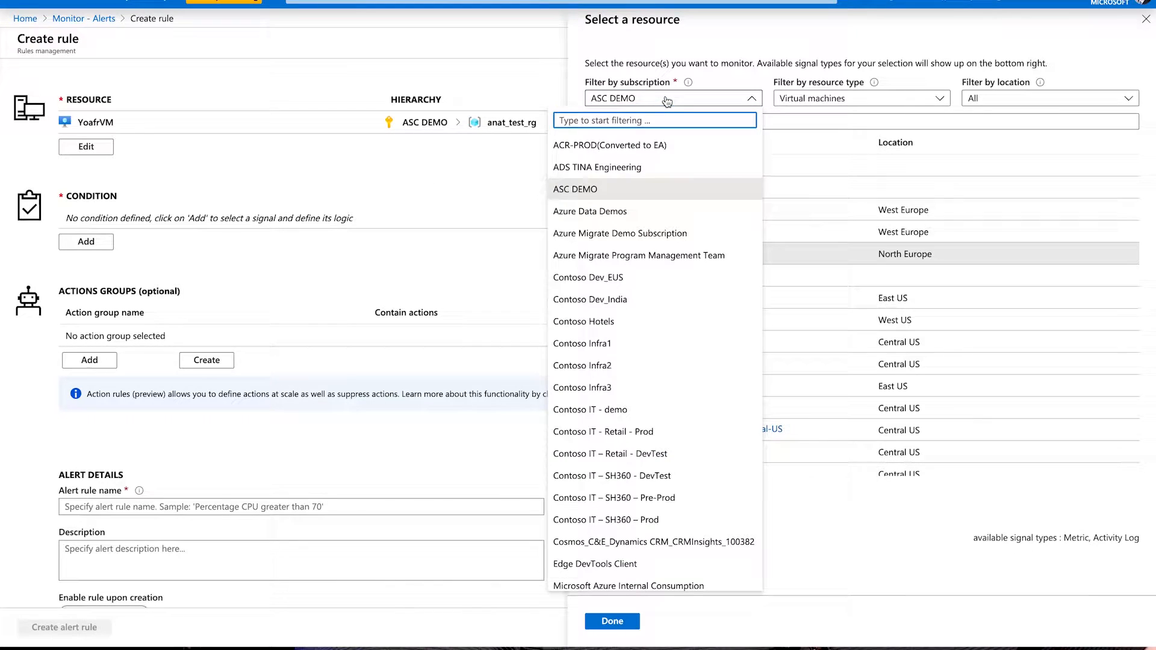
{"action": "scroll", "coordinate": [627, 392], "scroll_direction": "down", "scroll_amount": 3}
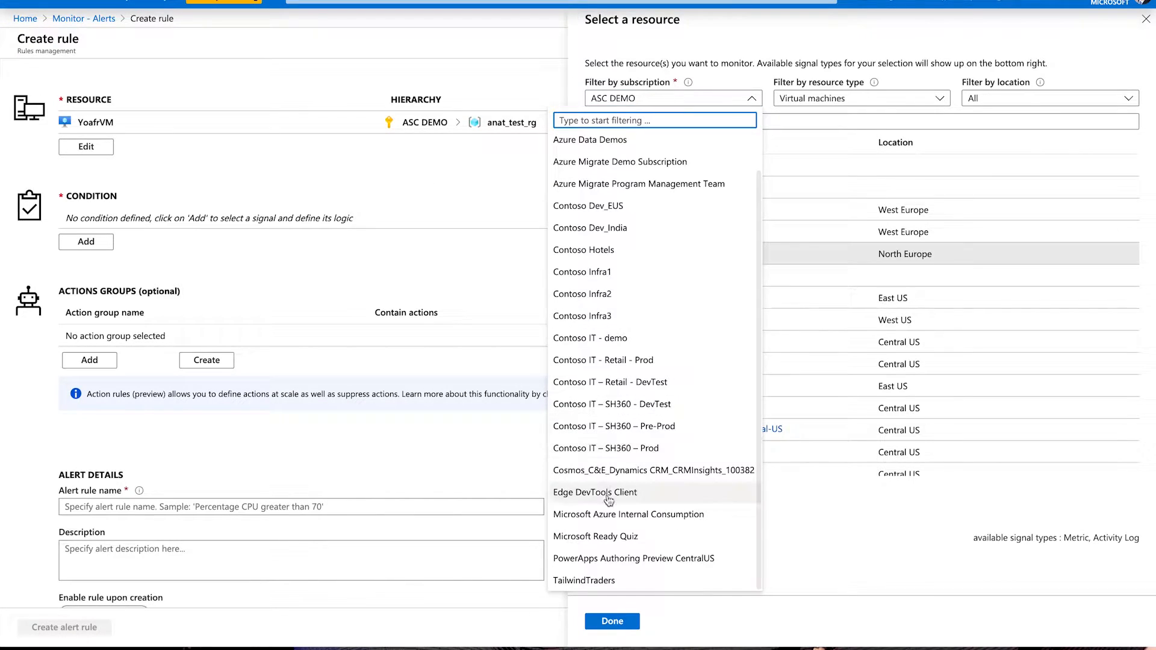
{"action": "left_click", "coordinate": [628, 514]}
{"action": "left_click", "coordinate": [819, 101]}
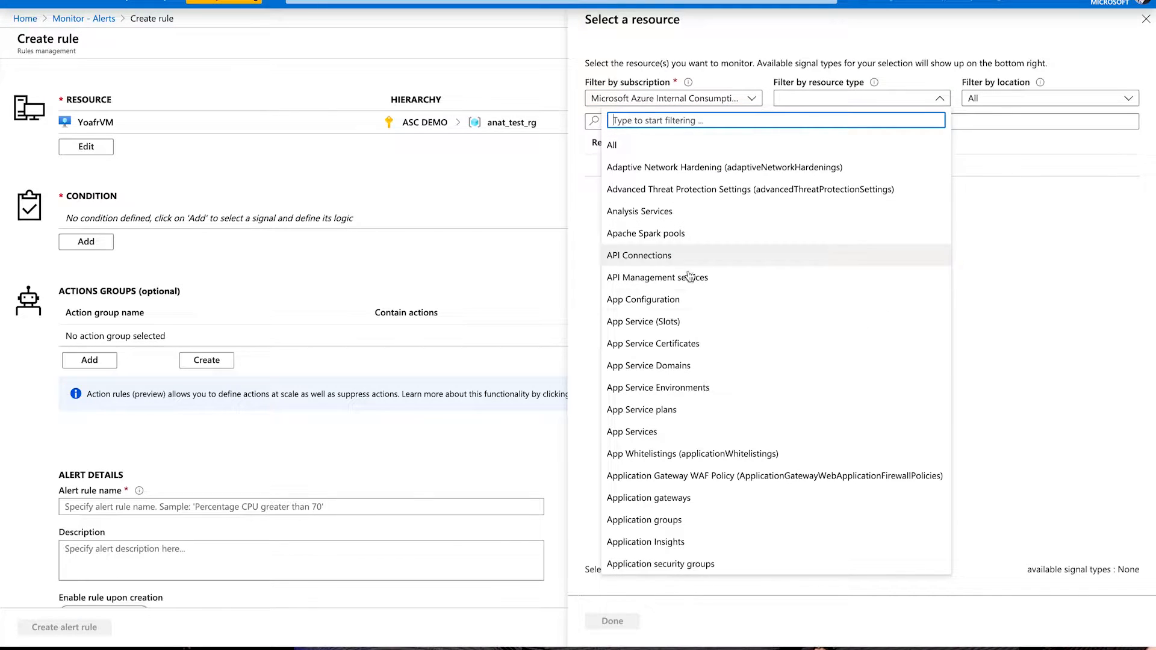
{"action": "left_click", "coordinate": [671, 143]}
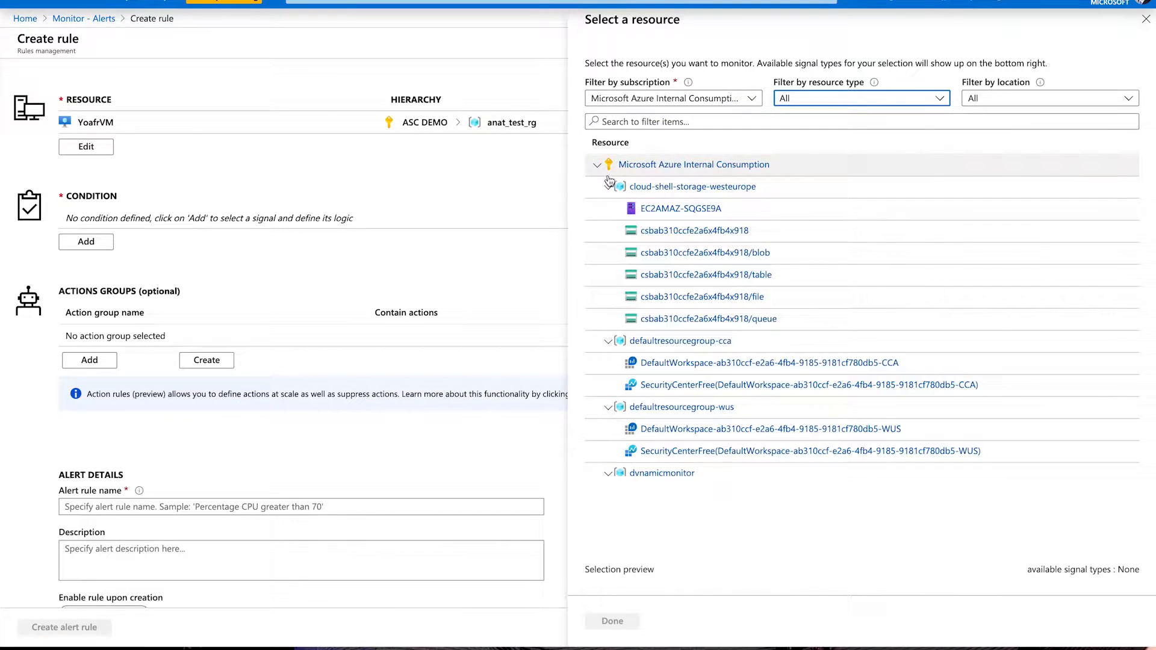
Collapse the resource groups above dynamicmonitor and set its West-FS1 virtual machine as the rule's resource.
{"action": "left_click", "coordinate": [608, 186]}
{"action": "left_click", "coordinate": [608, 208]}
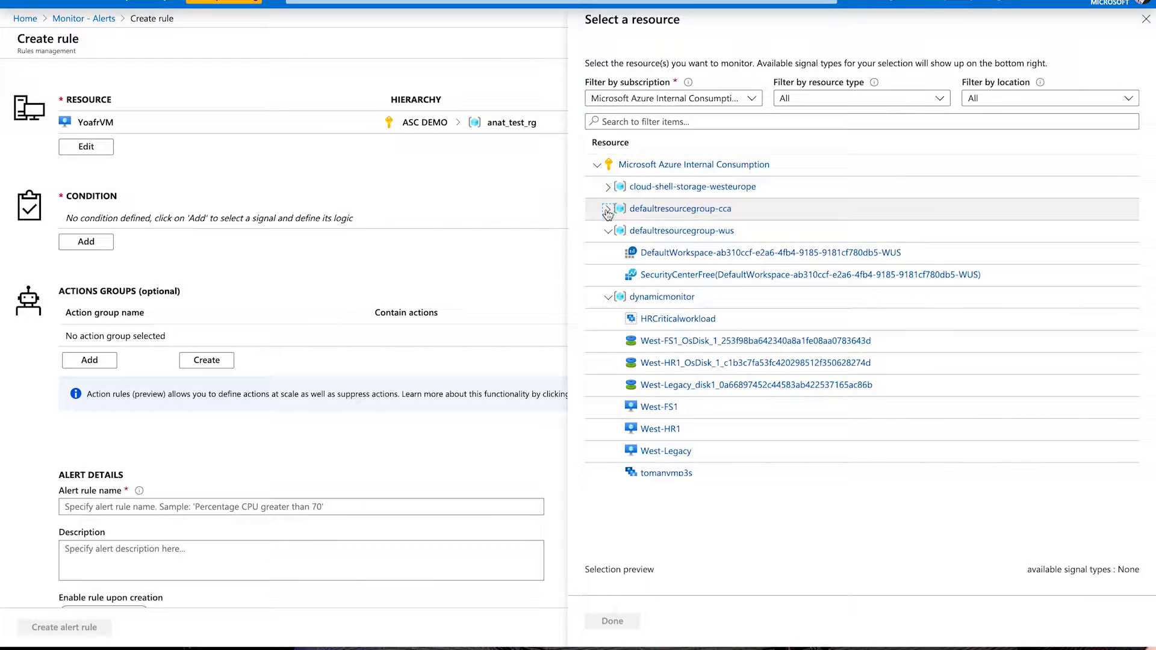
{"action": "left_click", "coordinate": [608, 230]}
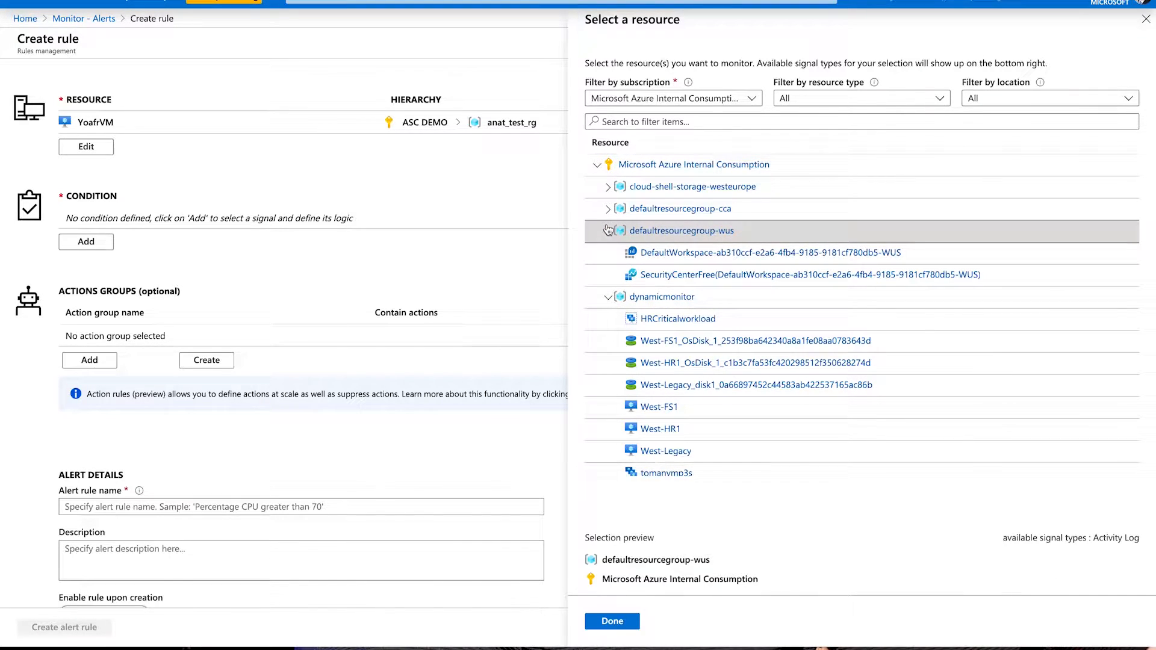
{"action": "left_click", "coordinate": [608, 233]}
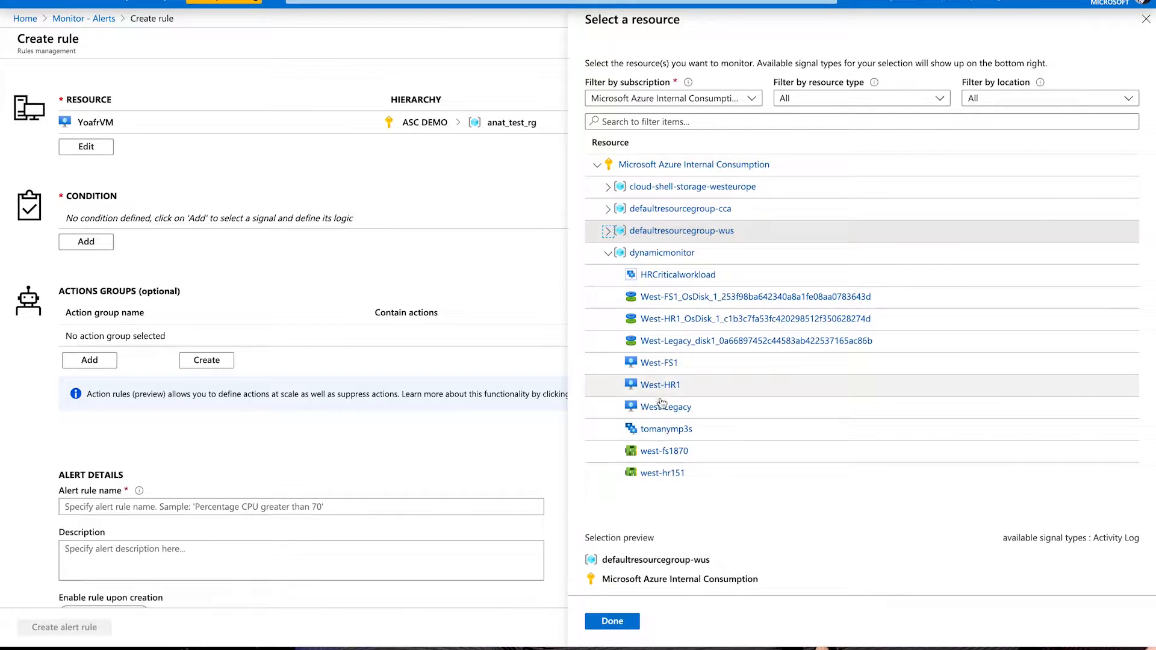
{"action": "left_click", "coordinate": [651, 369]}
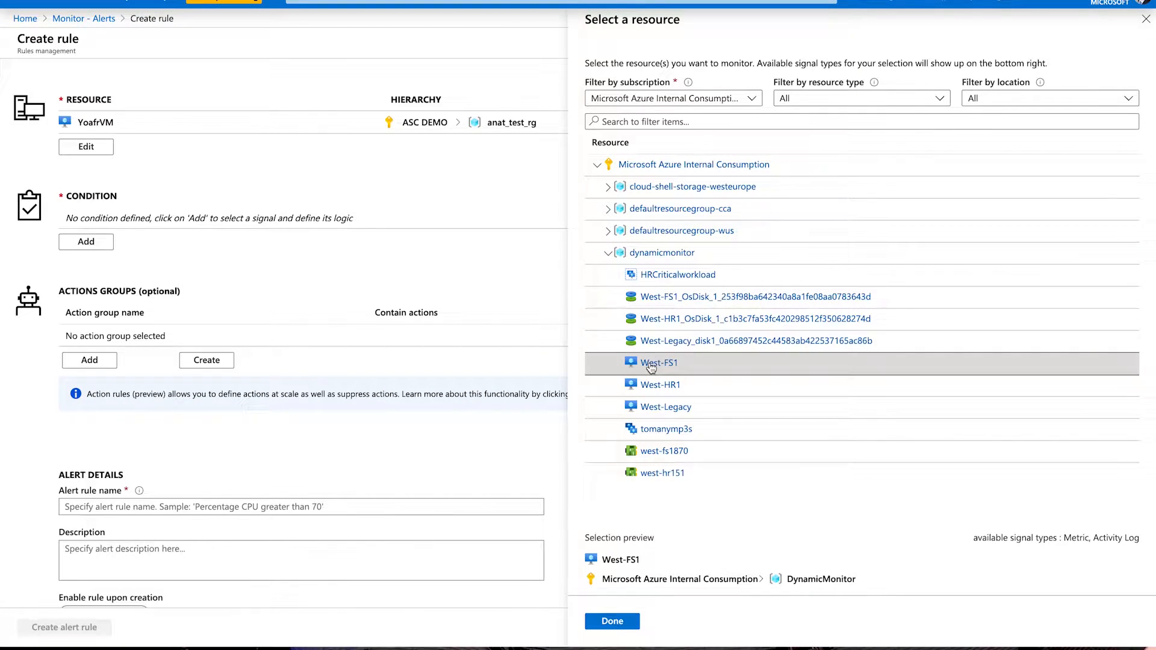
{"action": "left_click", "coordinate": [613, 621]}
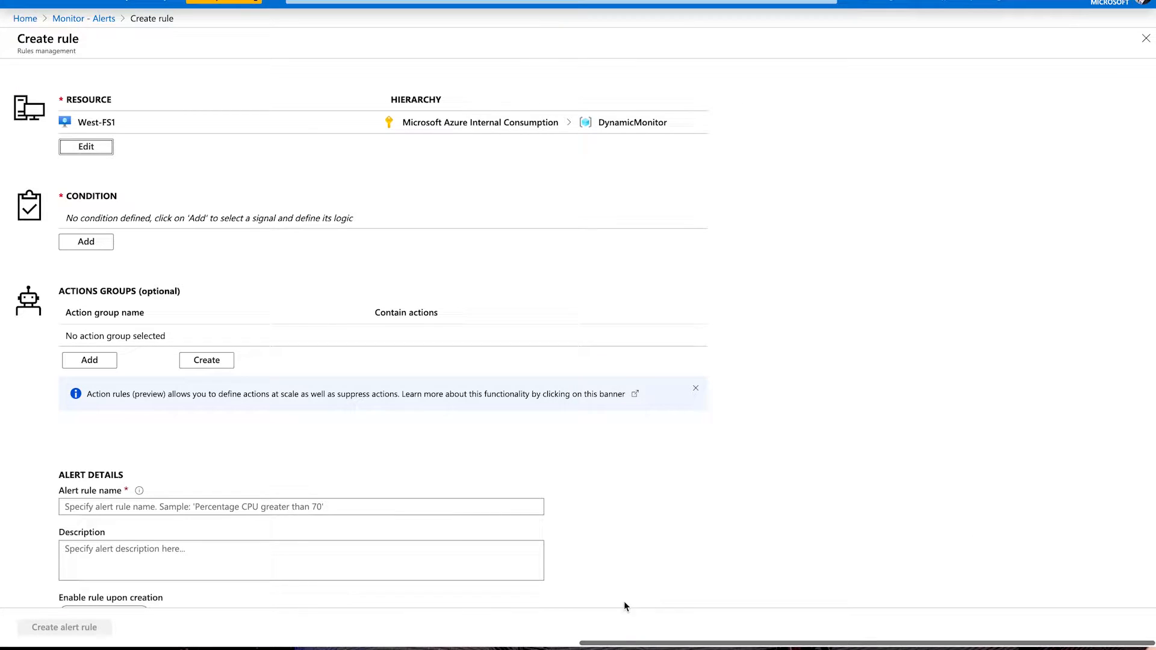
Add a Percentage CPU condition using a dynamic threshold with Medium sensitivity, charted over the last 24 hours.
{"action": "left_click", "coordinate": [96, 241]}
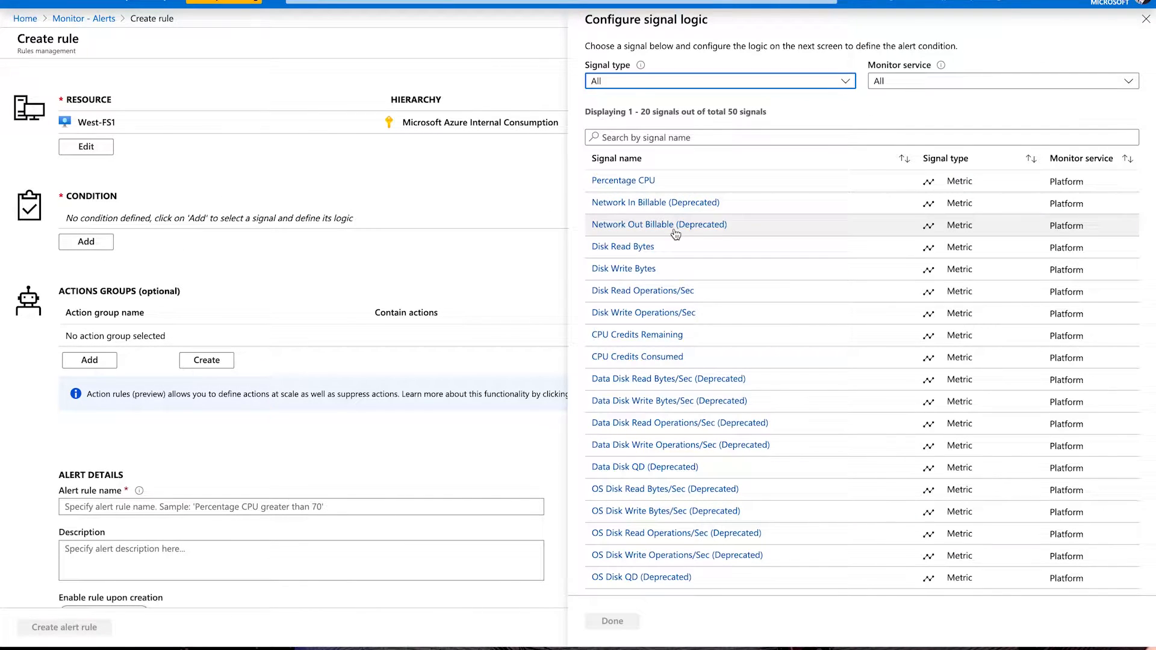
{"action": "left_click", "coordinate": [629, 182]}
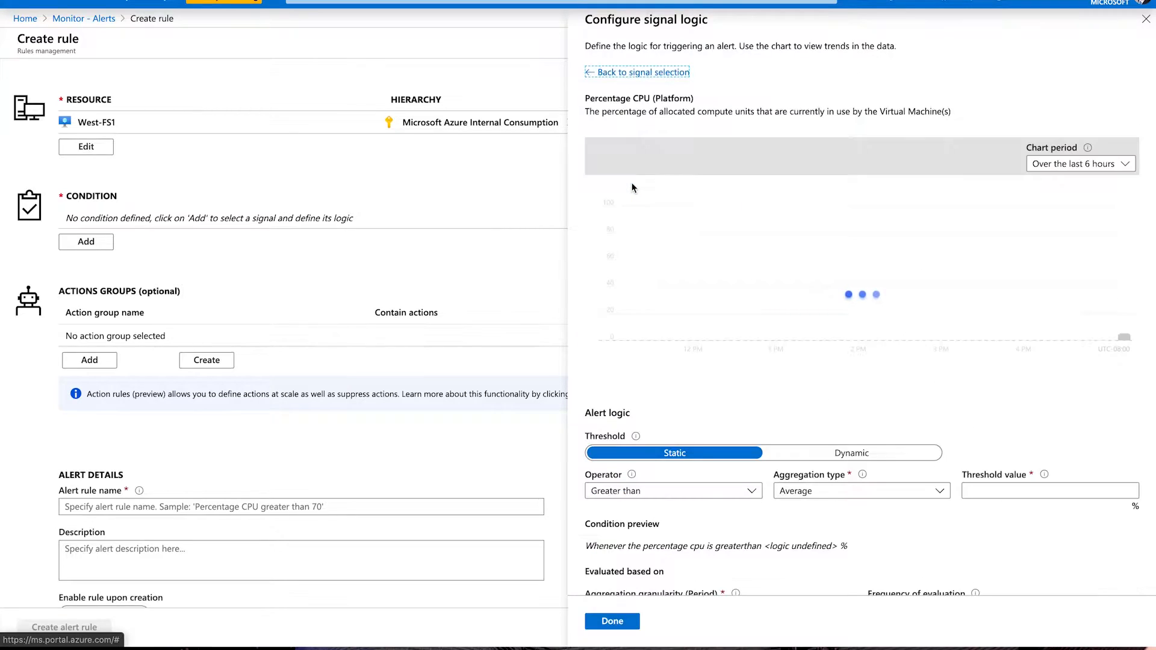
{"action": "left_click", "coordinate": [1107, 168]}
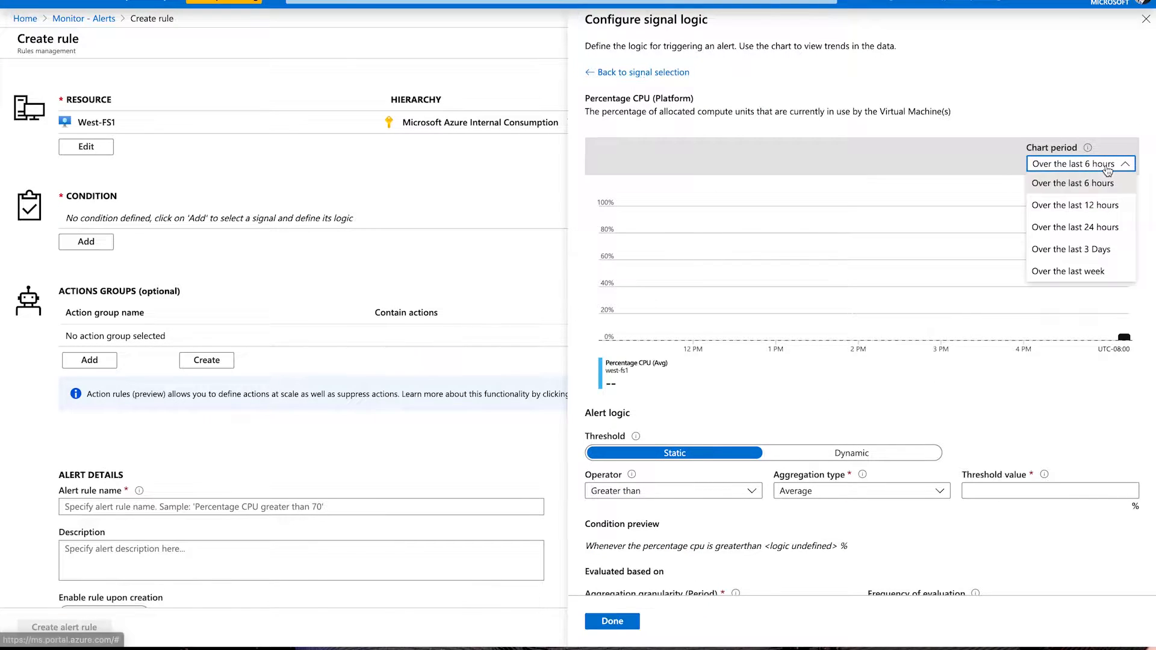
{"action": "left_click", "coordinate": [1091, 227]}
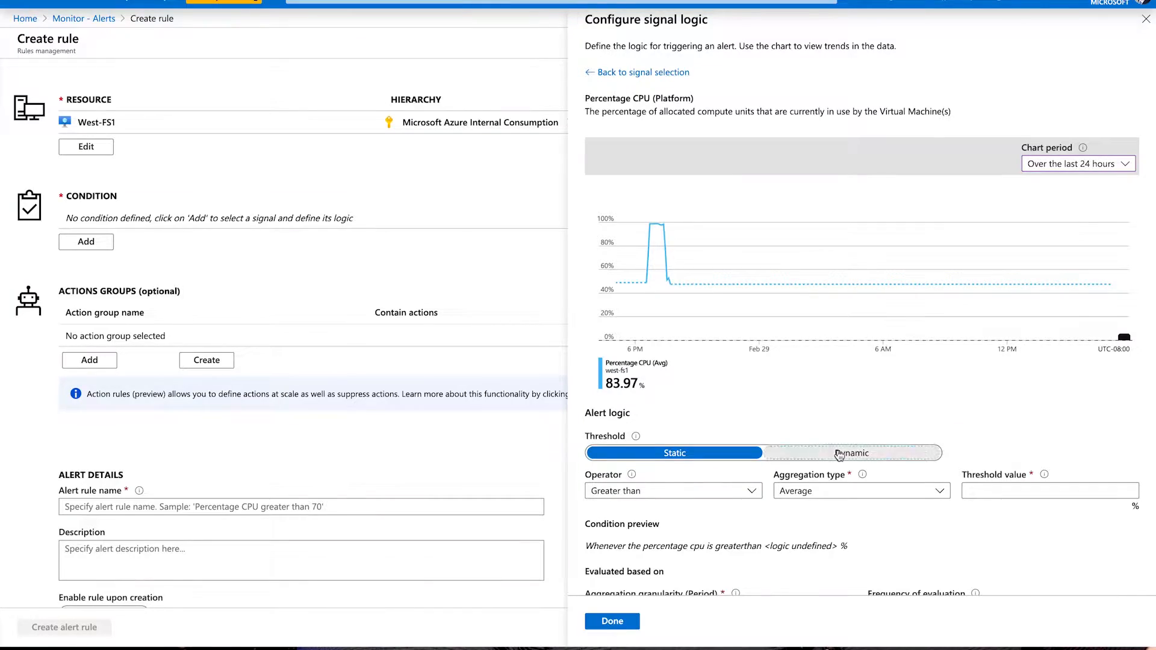
{"action": "left_click", "coordinate": [838, 454]}
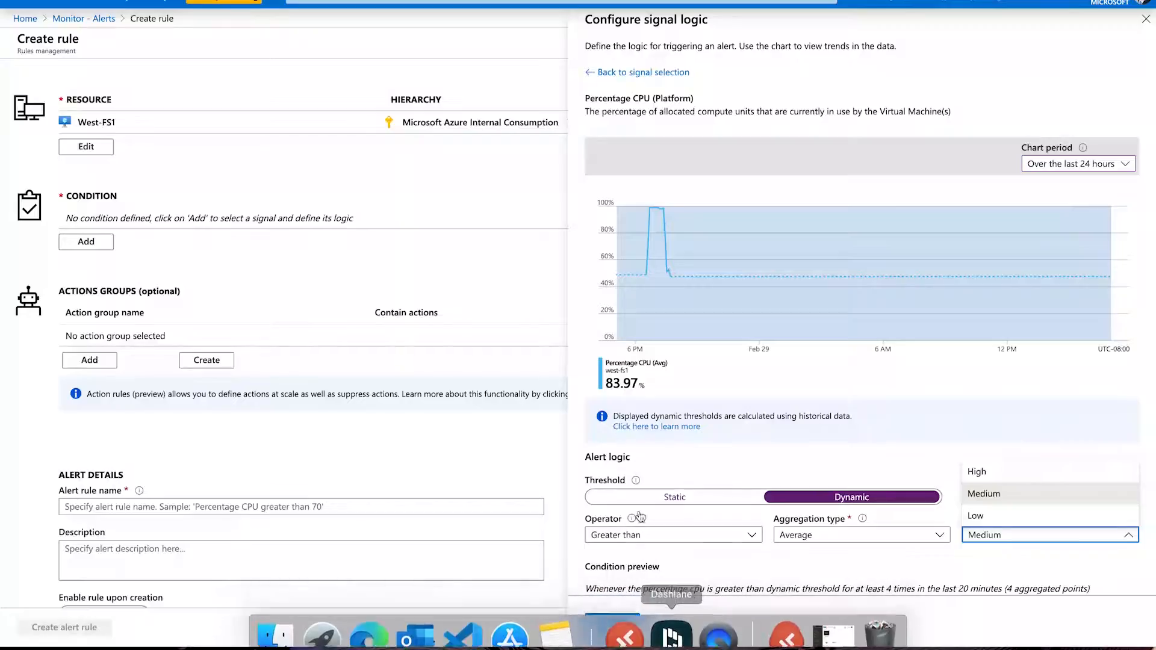
{"action": "left_click", "coordinate": [981, 498]}
{"action": "left_click", "coordinate": [613, 622]}
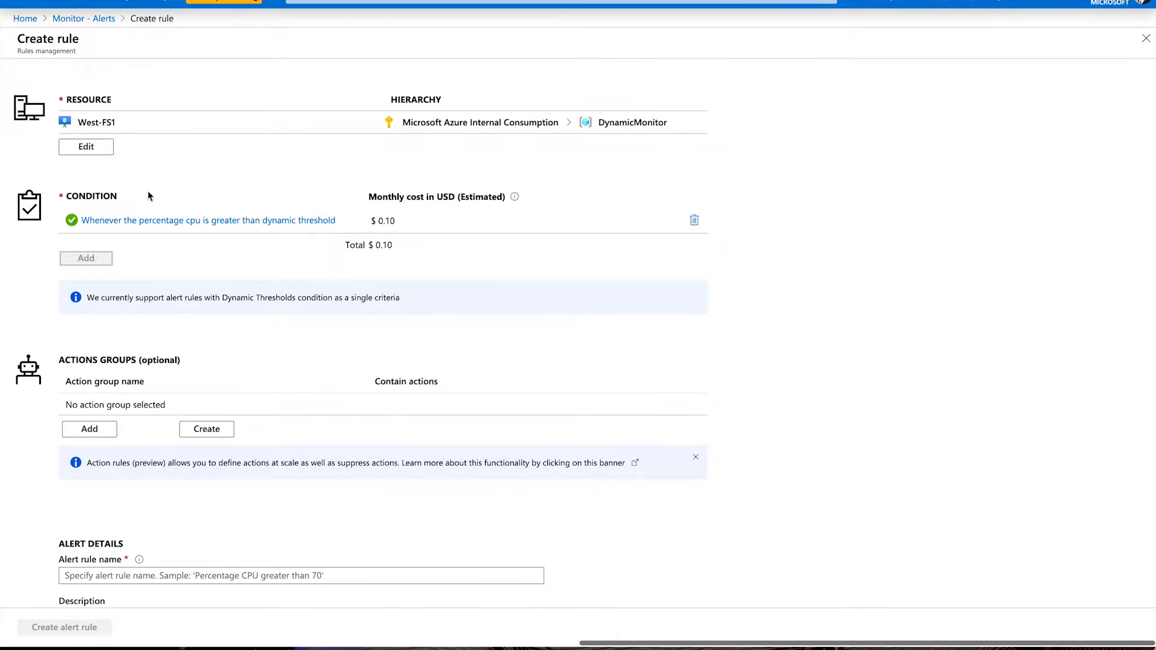
Extend the rule's scope to all virtual machines in the dynamicmonitor resource group, with all future resources included.
{"action": "left_click", "coordinate": [83, 147]}
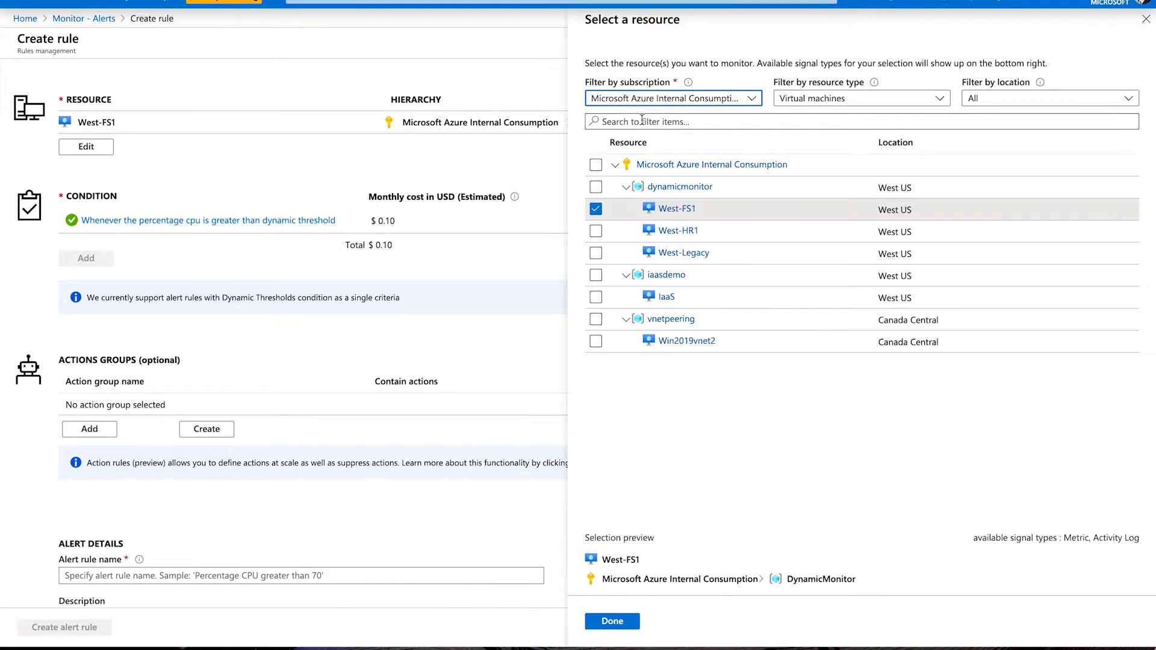
{"action": "left_click", "coordinate": [596, 231]}
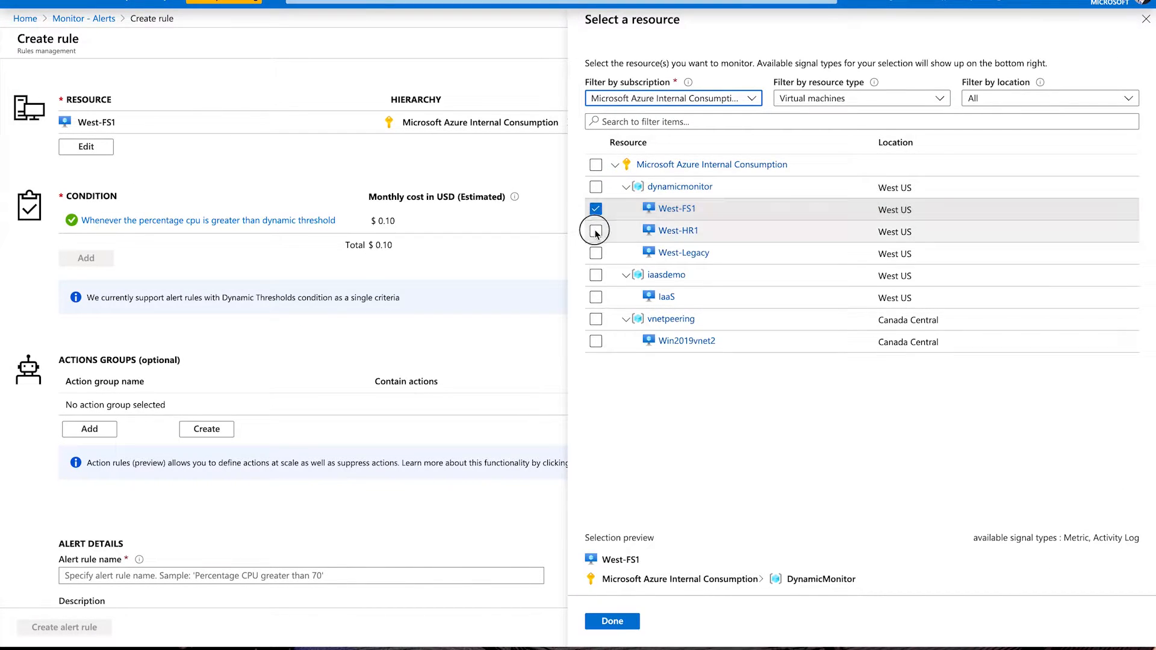
{"action": "left_click", "coordinate": [596, 253]}
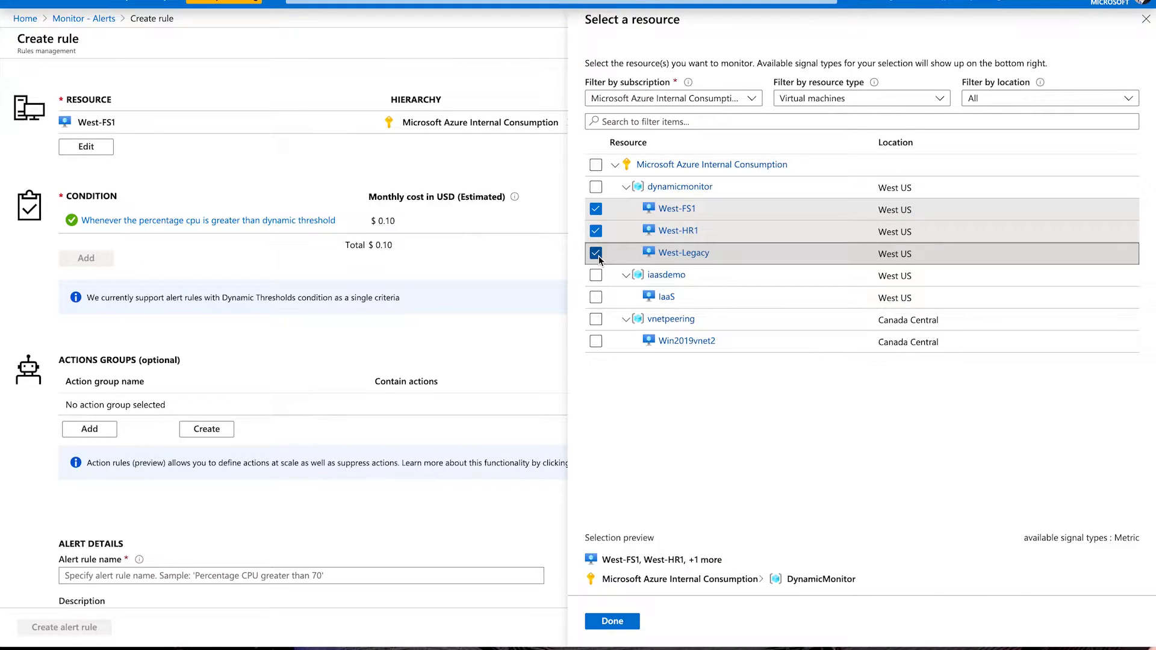
{"action": "left_click", "coordinate": [595, 187]}
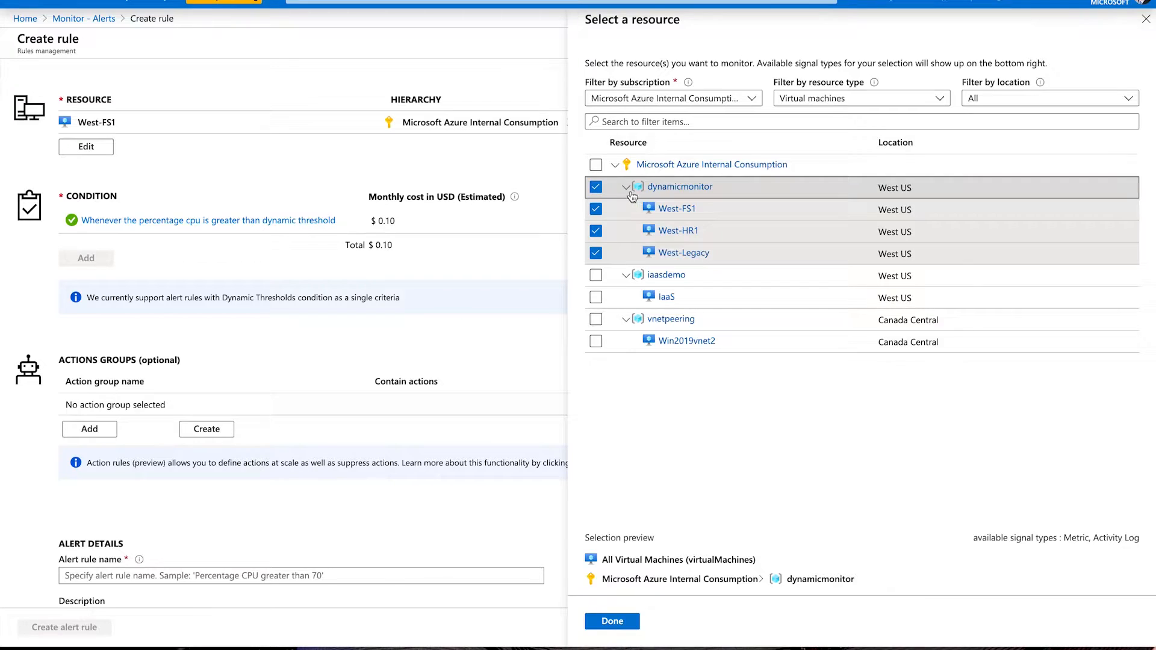
{"action": "left_click", "coordinate": [596, 165]}
{"action": "left_click", "coordinate": [595, 166]}
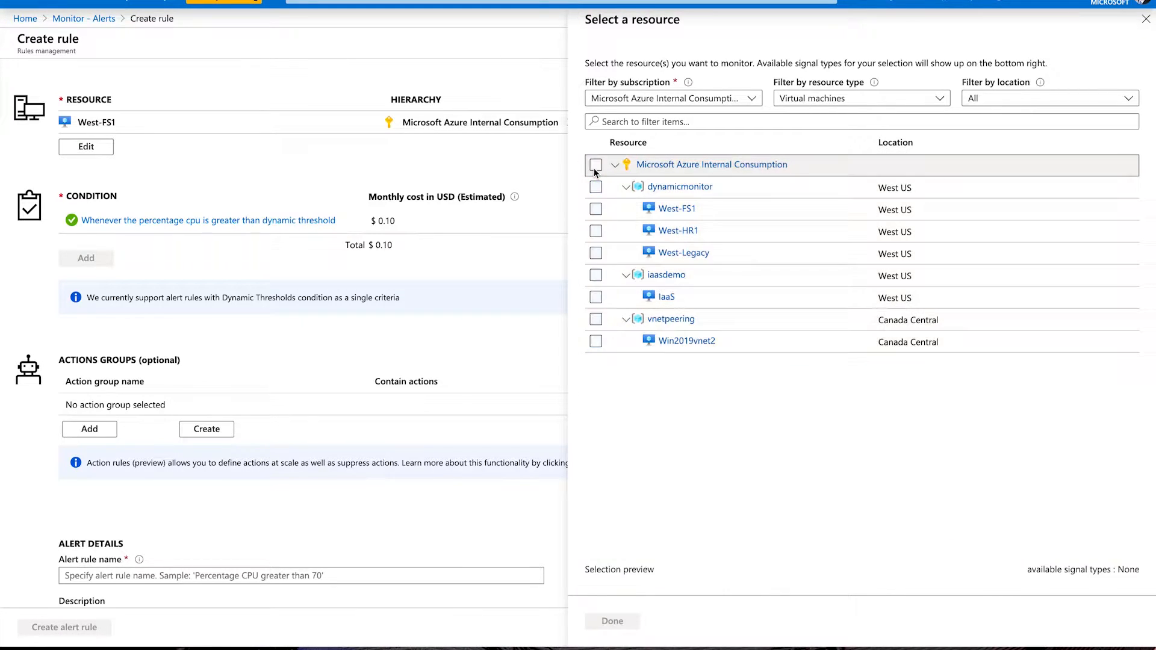
{"action": "left_click", "coordinate": [596, 188]}
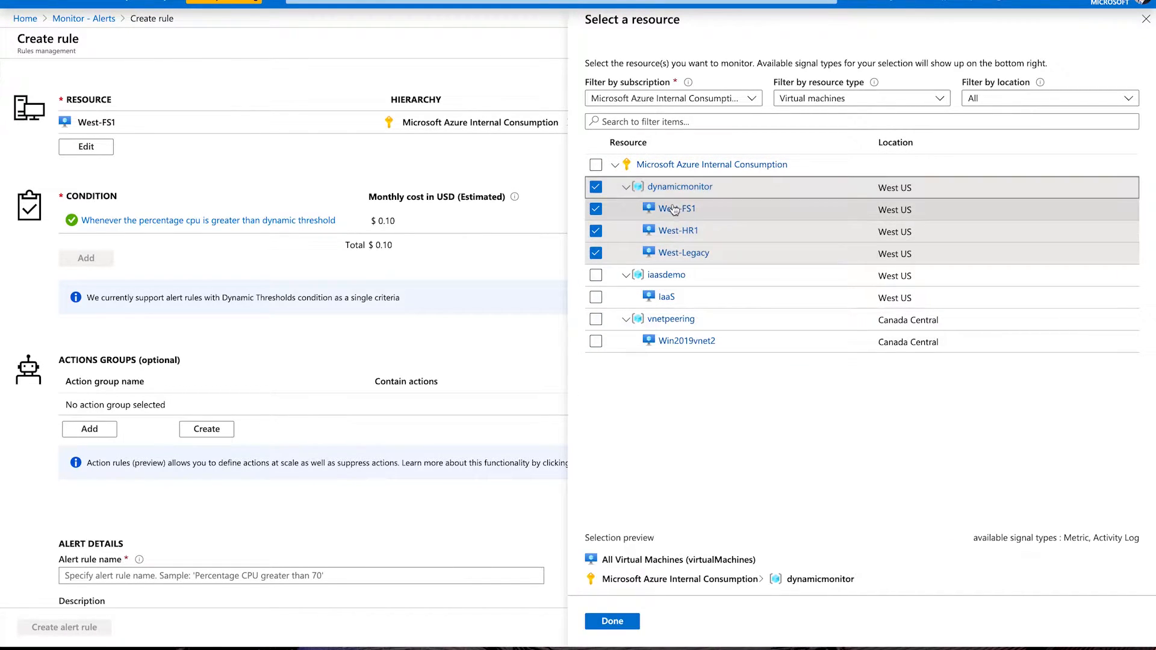
{"action": "left_click", "coordinate": [612, 622]}
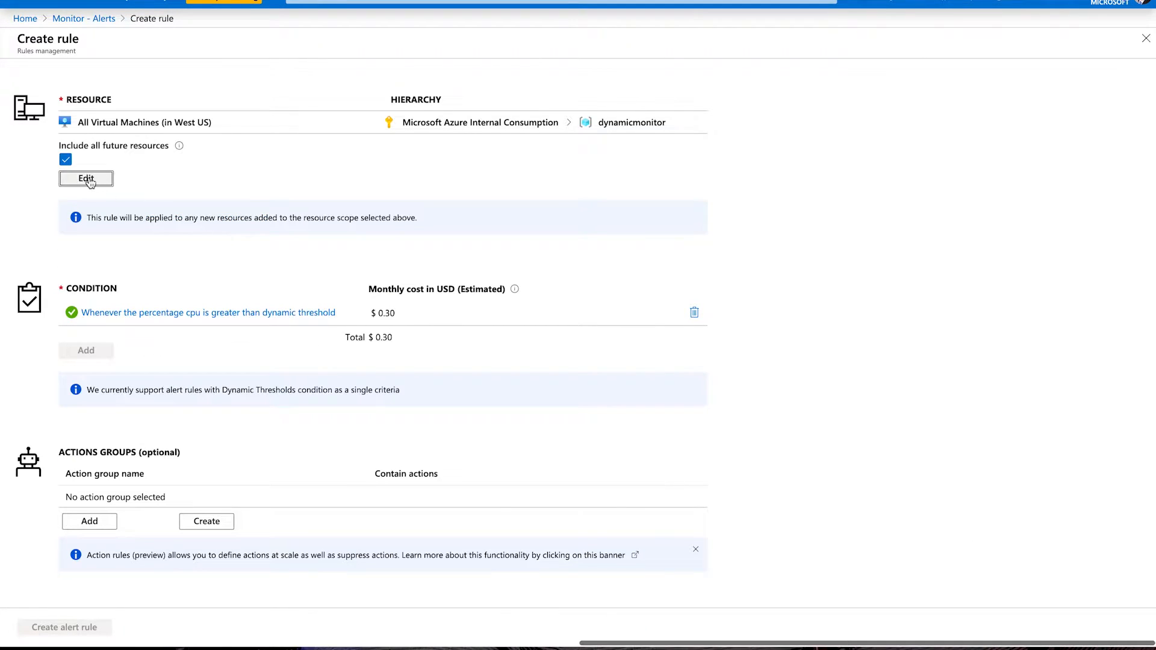
{"action": "left_click", "coordinate": [66, 161]}
{"action": "left_click", "coordinate": [66, 160]}
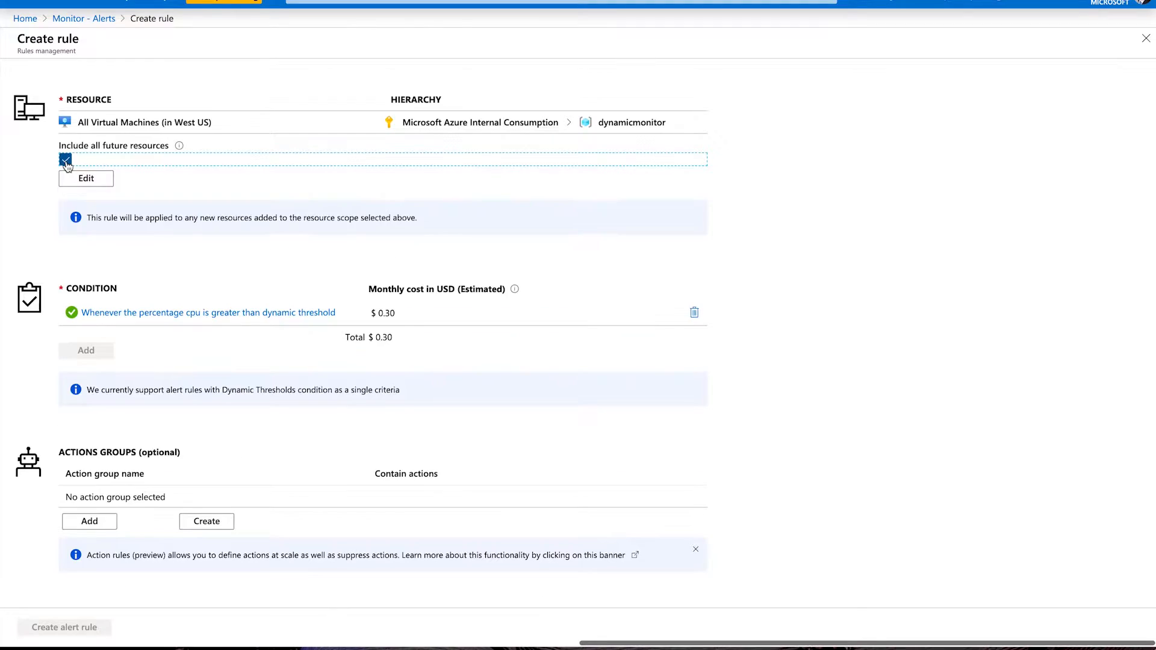